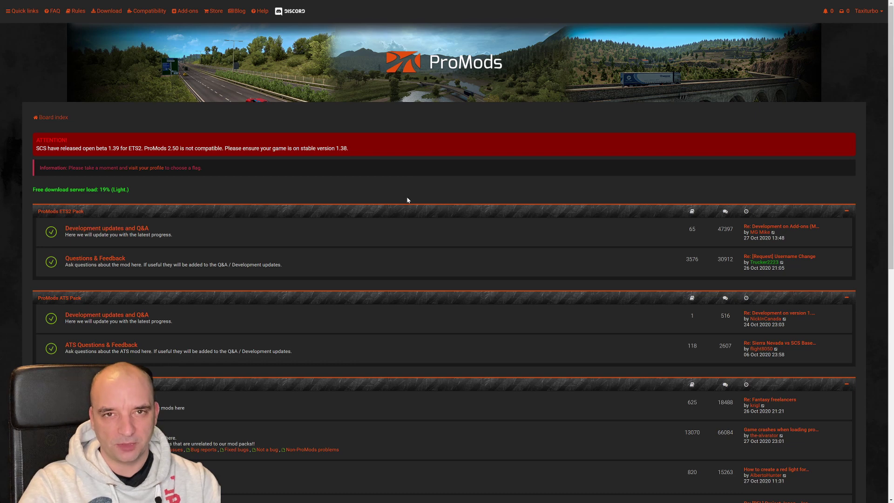
- Open the ProMods download page and start the installation with EN - English as the language
{"action": "left_click", "coordinate": [109, 14]}
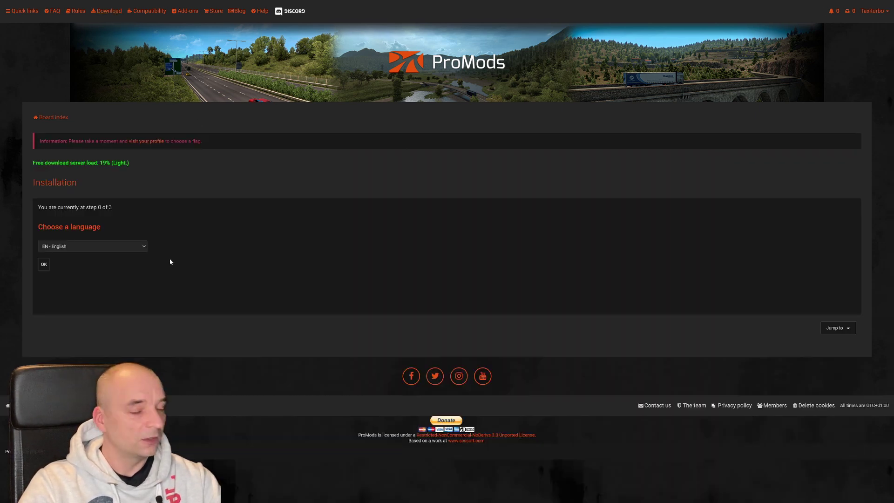
{"action": "left_click", "coordinate": [145, 251]}
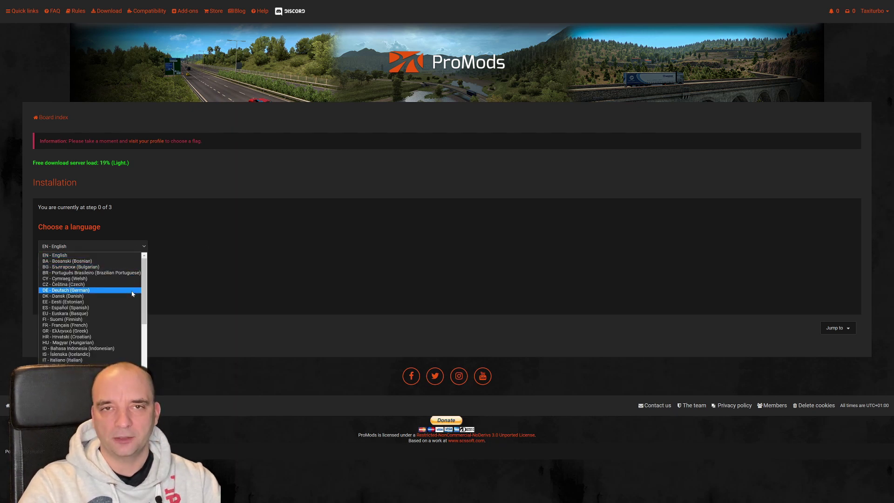
{"action": "left_click", "coordinate": [219, 277]}
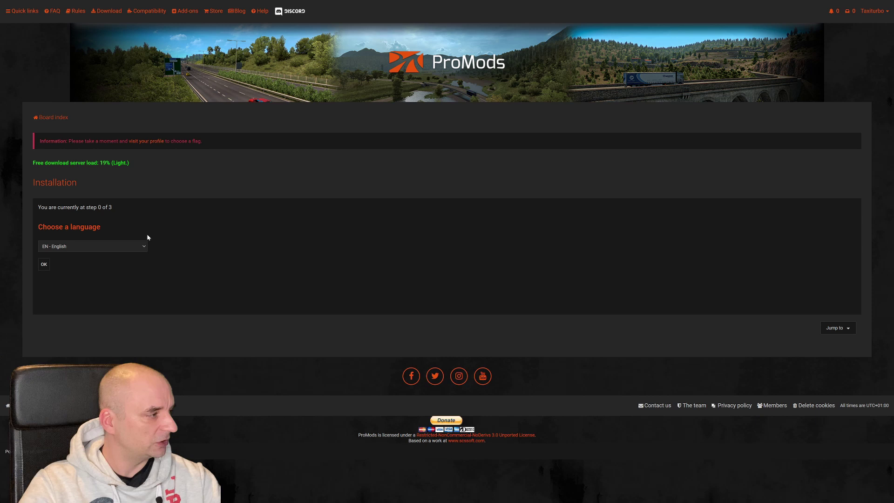
{"action": "left_click", "coordinate": [45, 269]}
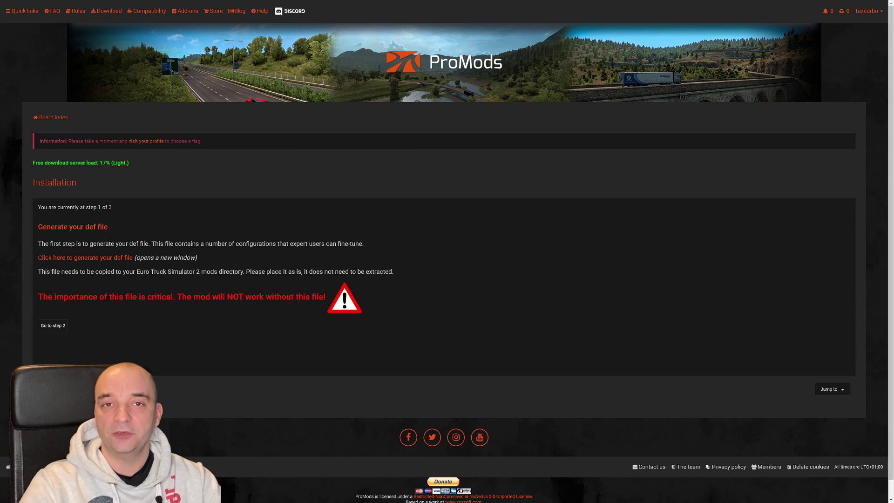
- Generate and download the def file with the Special Transport DLC option enabled, and advance the English installation to step 2
{"action": "left_click", "coordinate": [90, 258]}
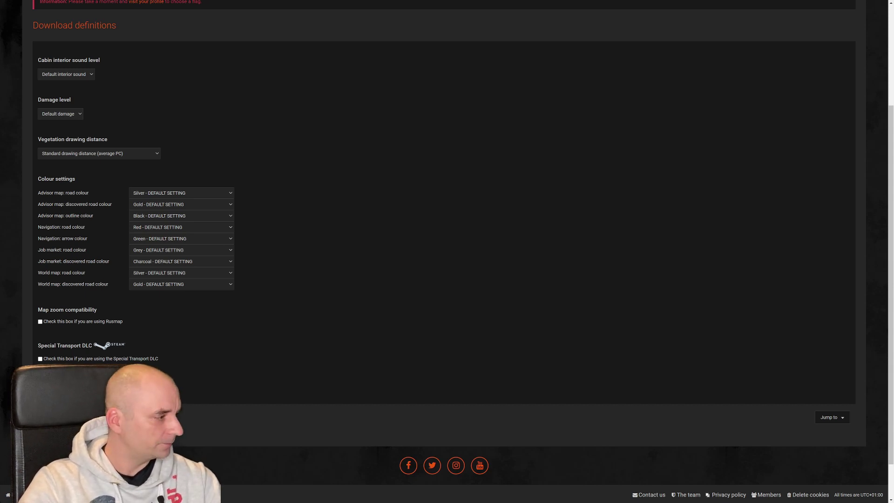
{"action": "left_click", "coordinate": [40, 359]}
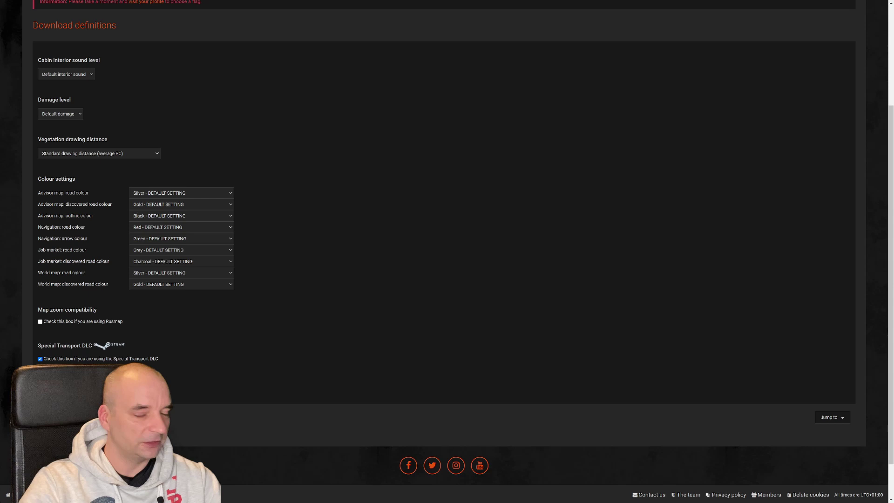
{"action": "left_click", "coordinate": [56, 382]}
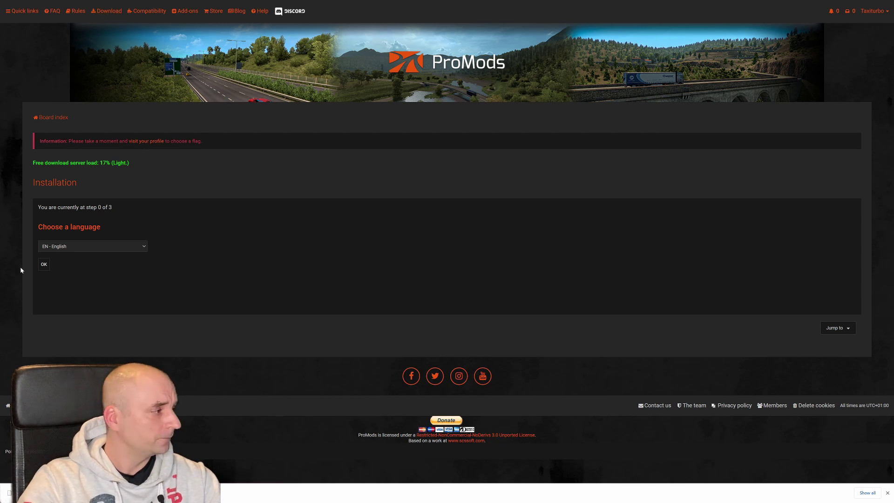
{"action": "left_click", "coordinate": [44, 265]}
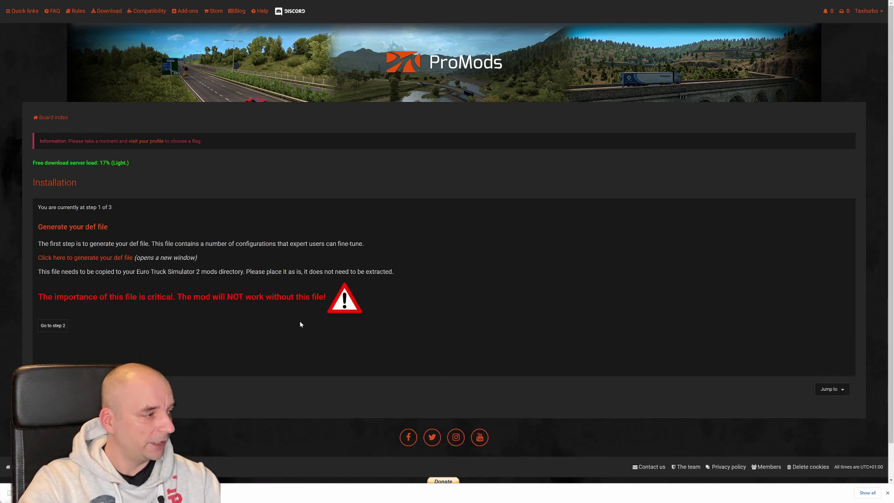
{"action": "left_click", "coordinate": [53, 328]}
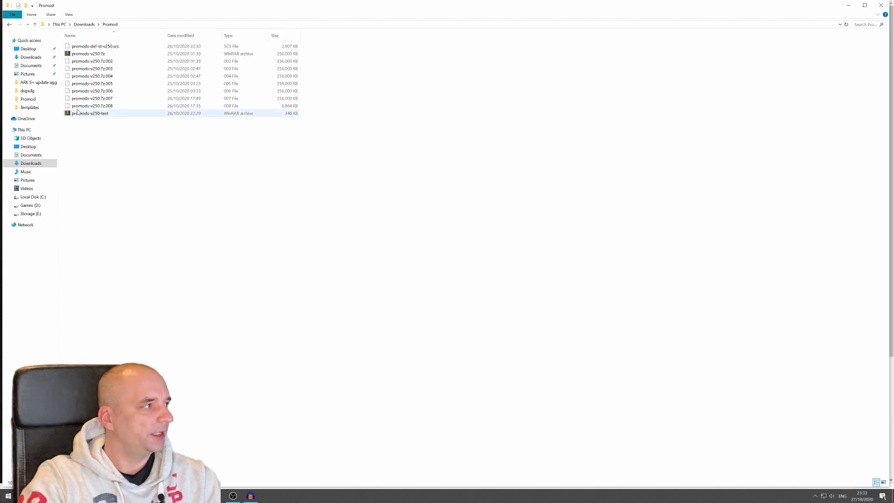
- In File Explorer, extract the promods-v250-test archive into its own folder inside Downloads\Promod
{"action": "double_click", "coordinate": [105, 115]}
{"action": "left_click", "coordinate": [31, 24]}
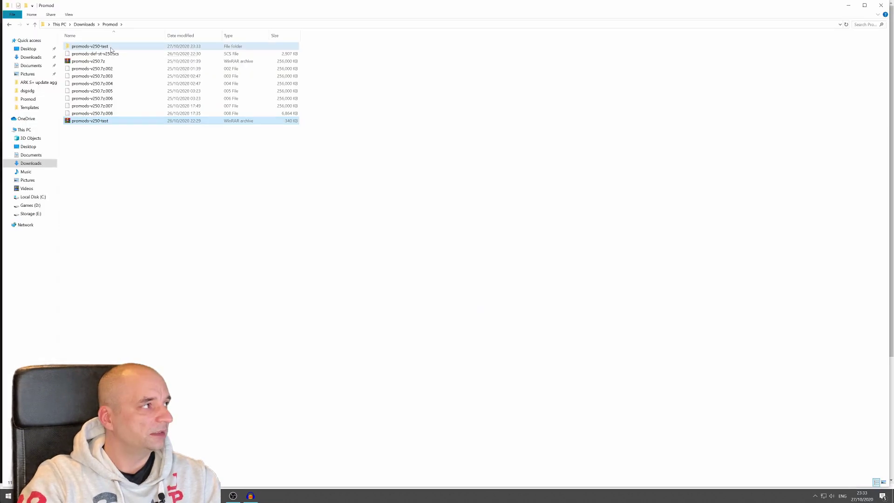
{"action": "double_click", "coordinate": [223, 119]}
{"action": "left_click", "coordinate": [110, 24]}
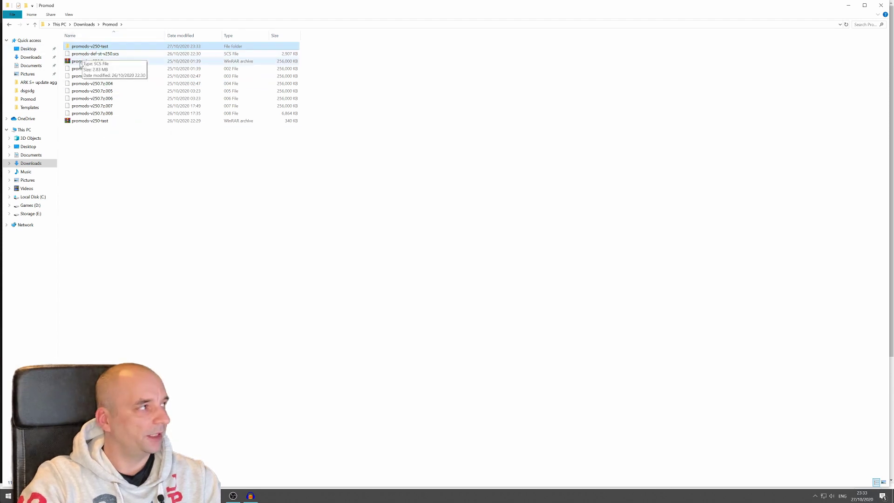
- Copy the files from the promods-v250-test folder into the Promod folder beside the archive parts
{"action": "key", "text": "Return"}
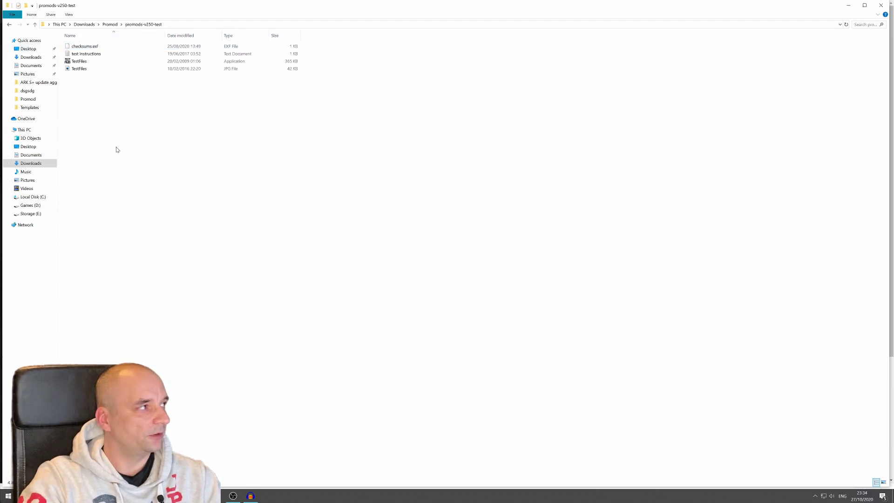
{"action": "key", "text": "BackSpace"}
{"action": "right_click", "coordinate": [105, 196]}
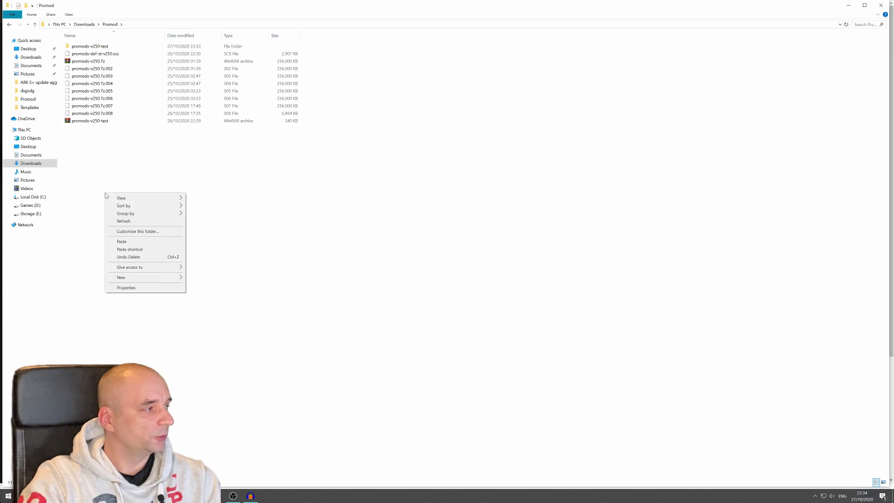
{"action": "left_click", "coordinate": [140, 243]}
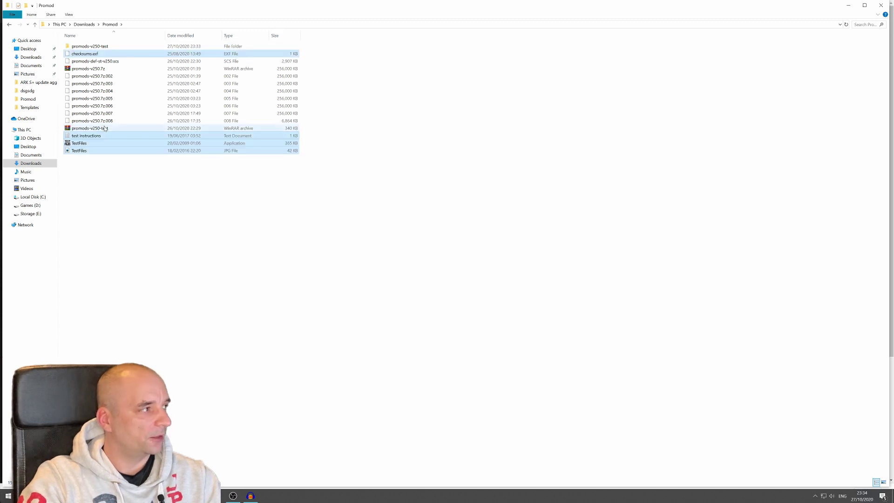
{"action": "left_click", "coordinate": [137, 230]}
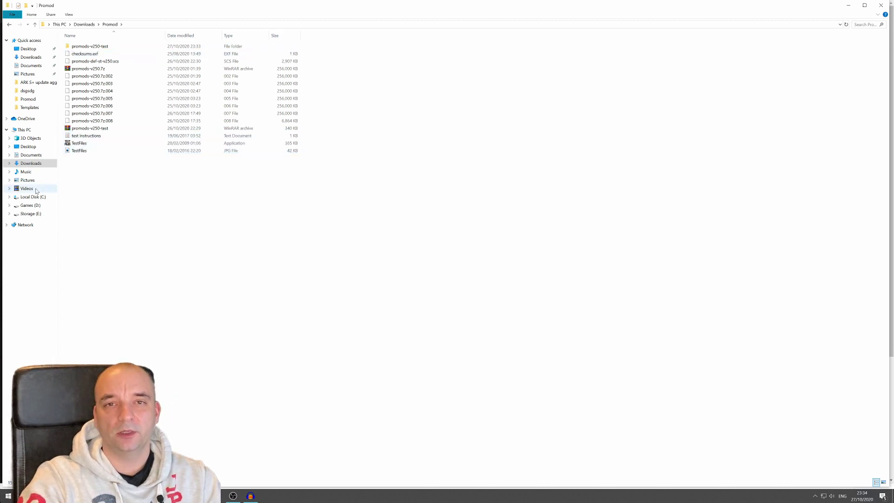
- Run the TestFiles application to validate the checksums of the ProMods archive parts, and close its report
{"action": "double_click", "coordinate": [96, 144]}
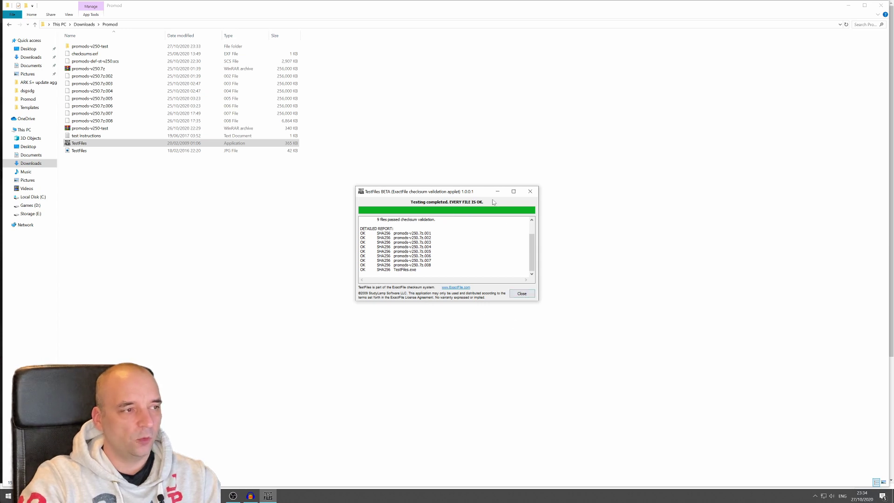
{"action": "left_click", "coordinate": [522, 295]}
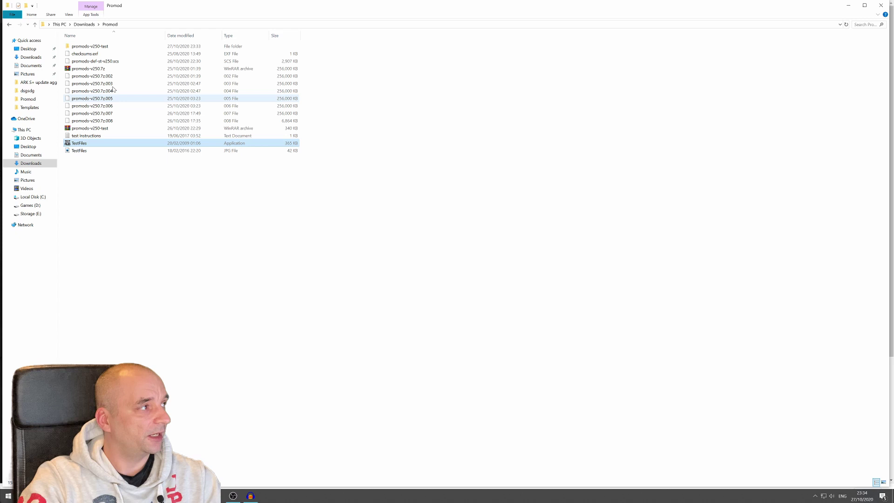
- Extract the multi-part promods-v250.7z archive with WinRAR into Promod\promods-v250.7z, dismissing the licence reminder
{"action": "double_click", "coordinate": [98, 73]}
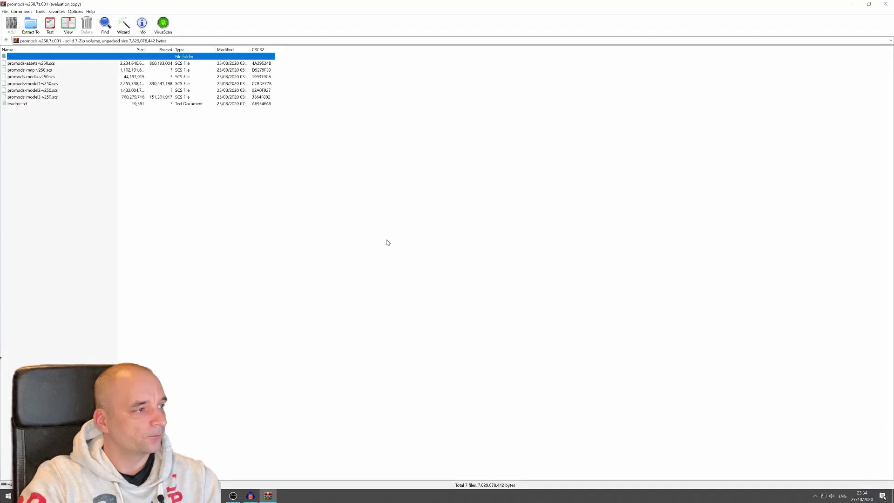
{"action": "left_click", "coordinate": [27, 25]}
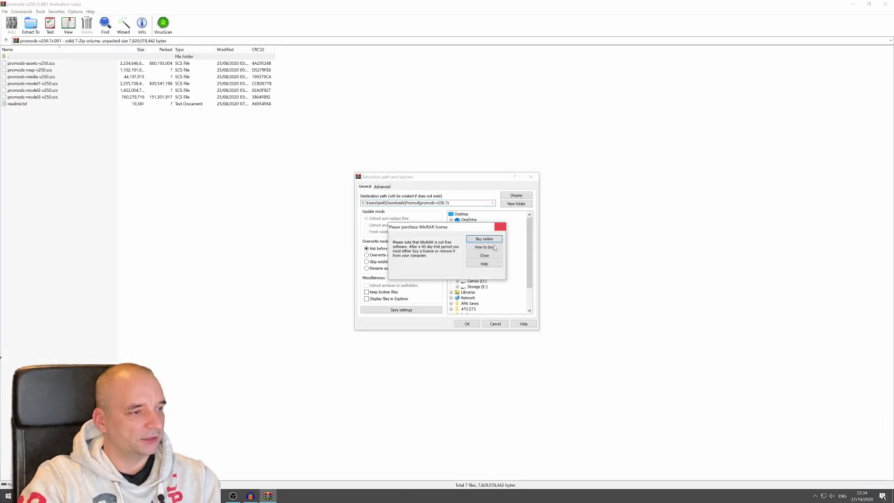
{"action": "left_click", "coordinate": [488, 257]}
{"action": "left_click", "coordinate": [467, 324]}
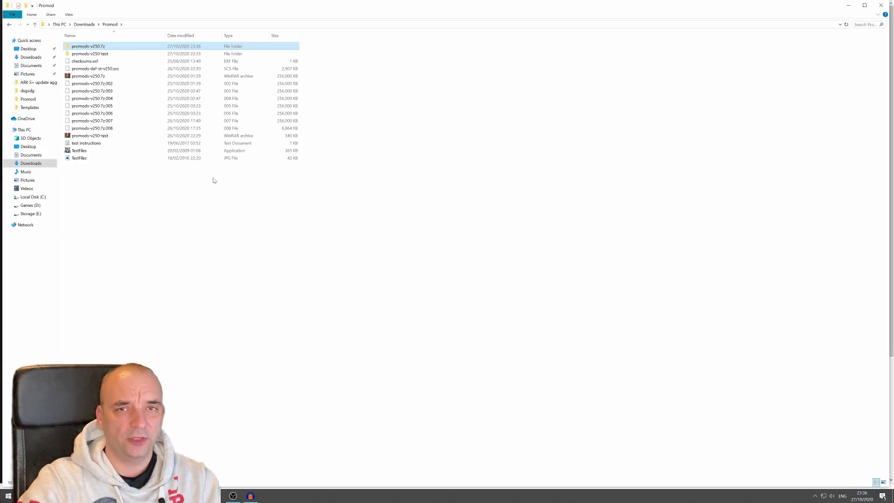
- Move promods-def-st-v250.scs from the Promod folder into the extracted promods-v250.7z folder
{"action": "left_click", "coordinate": [90, 70]}
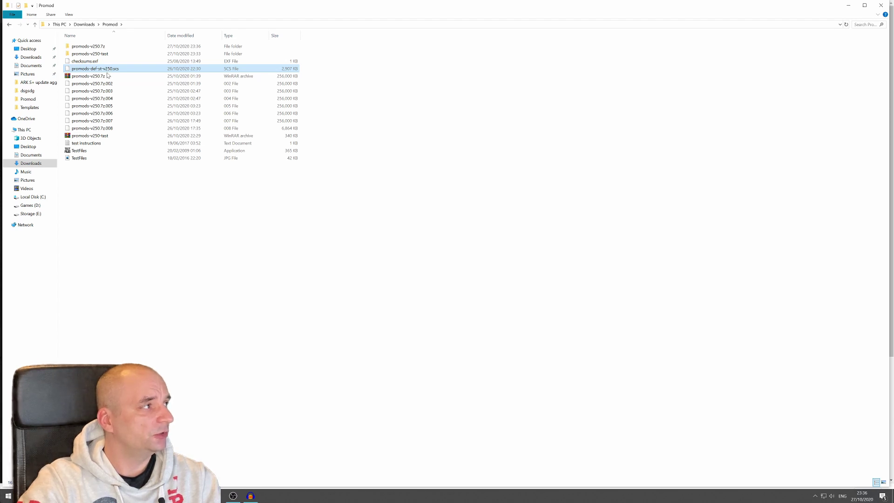
{"action": "left_click_drag", "start_coordinate": [84, 42], "coordinate": [93, 49]}
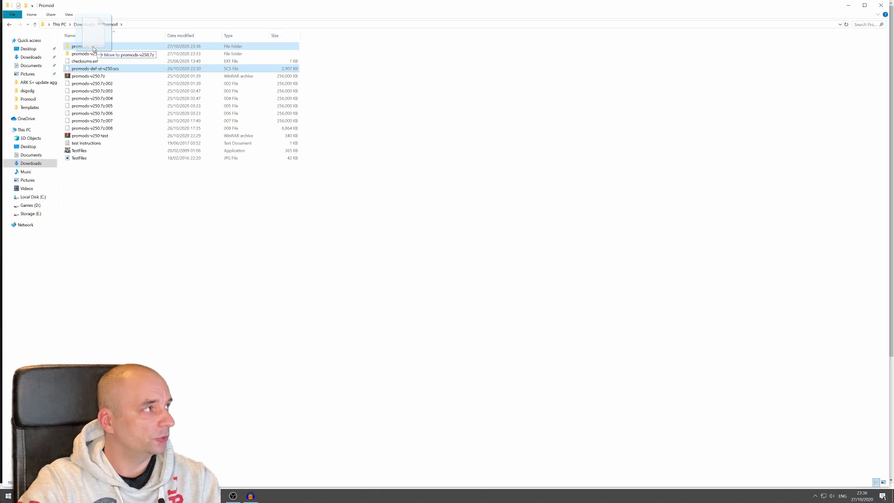
{"action": "left_click_drag", "start_coordinate": [93, 49], "coordinate": [93, 48]}
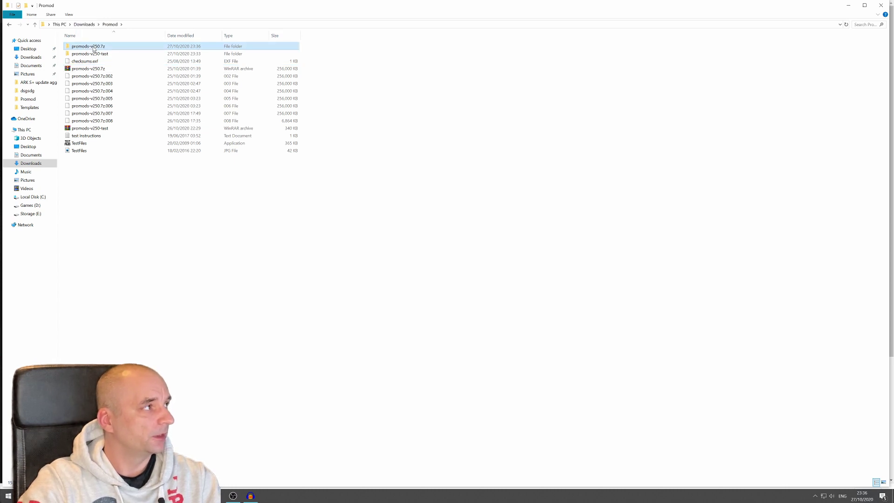
- Copy all files in the promods-v250.7z folder, including the def file and readme
{"action": "double_click", "coordinate": [93, 46]}
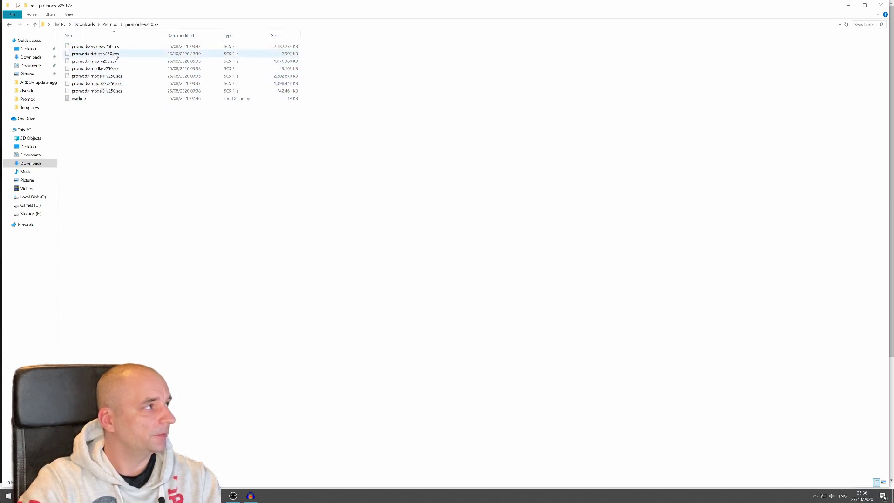
{"action": "left_click", "coordinate": [129, 144]}
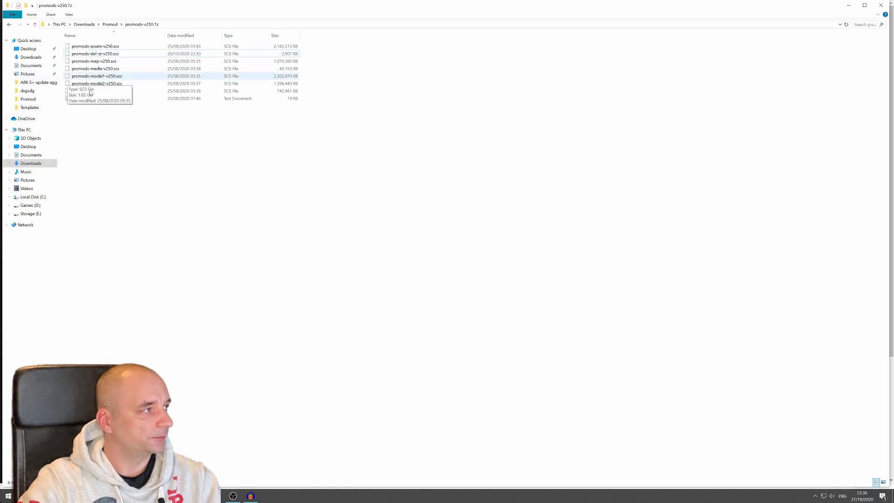
{"action": "left_click_drag", "start_coordinate": [98, 122], "coordinate": [82, 40]}
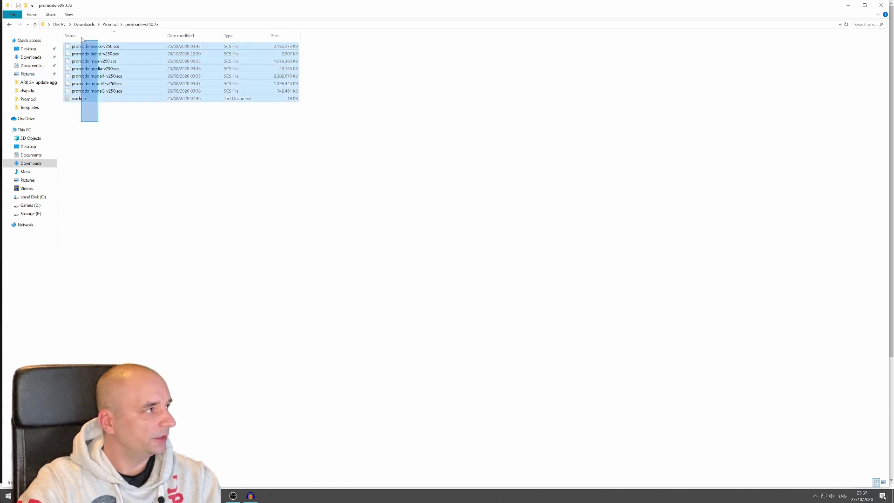
{"action": "right_click", "coordinate": [95, 86]}
{"action": "left_click", "coordinate": [122, 174]}
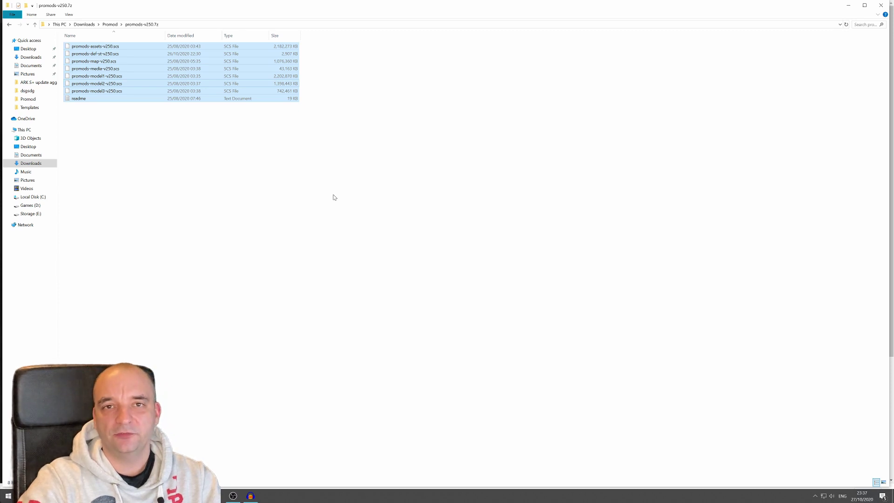
- Open the mod folder inside Documents\Euro Truck Simulator 2
{"action": "left_click", "coordinate": [33, 67]}
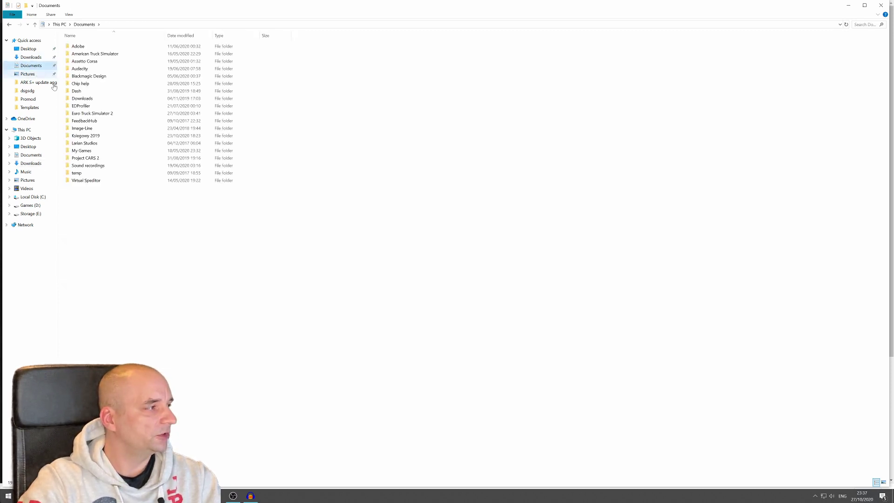
{"action": "double_click", "coordinate": [94, 114]}
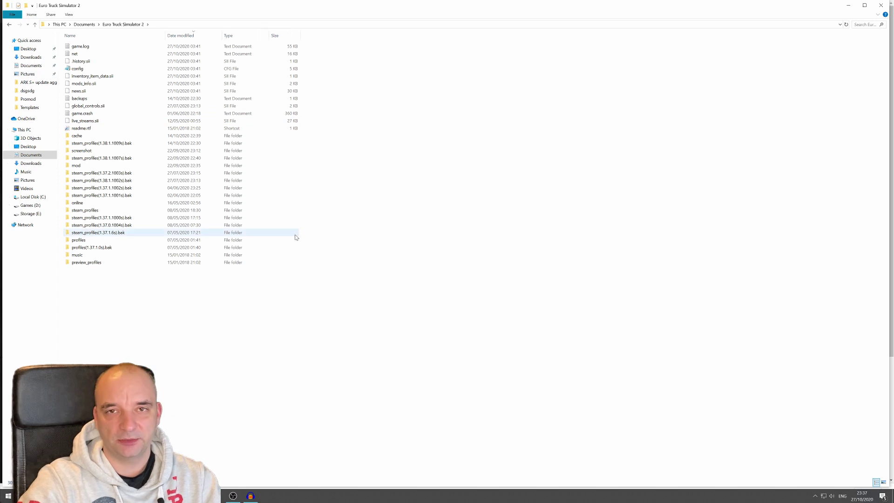
{"action": "double_click", "coordinate": [88, 167]}
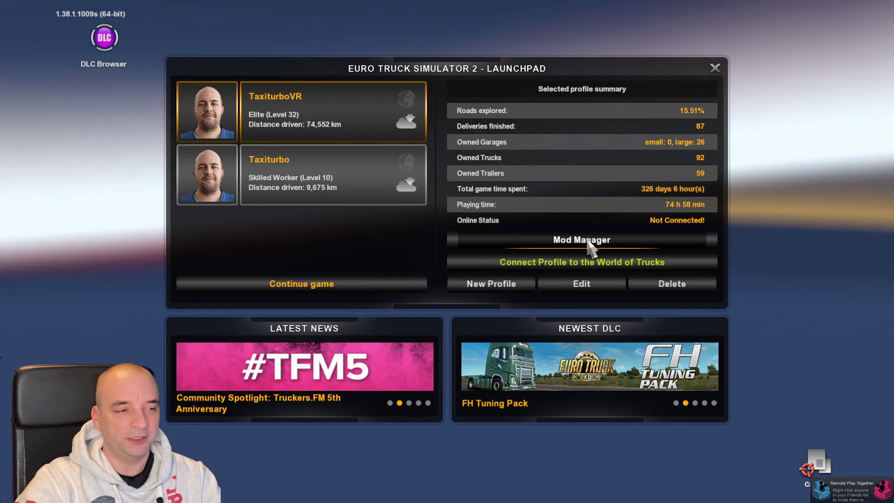
- In Euro Truck Simulator 2, open the selected profile's Mod Manager and examine the order of the active ProMods packages
{"action": "left_click", "coordinate": [587, 241]}
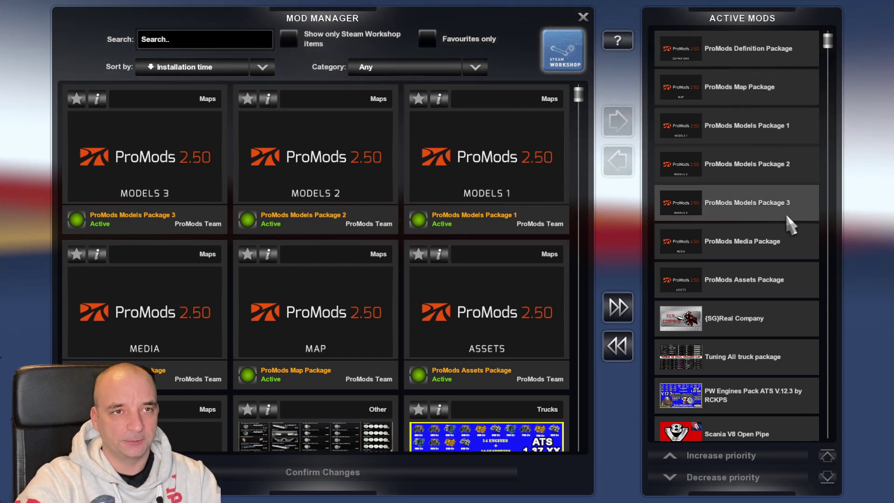
{"action": "left_click_drag", "start_coordinate": [826, 40], "coordinate": [807, 44]}
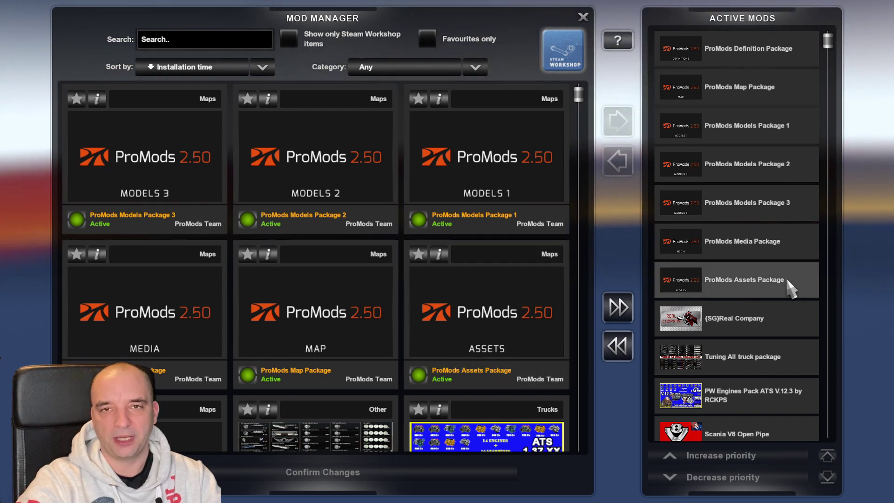
{"action": "left_click", "coordinate": [704, 294]}
{"action": "left_click", "coordinate": [469, 348]}
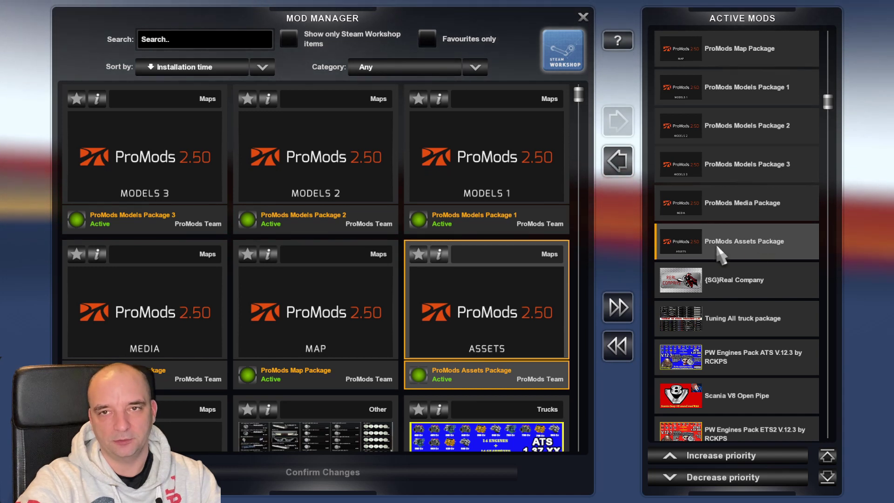
{"action": "left_click", "coordinate": [688, 215]}
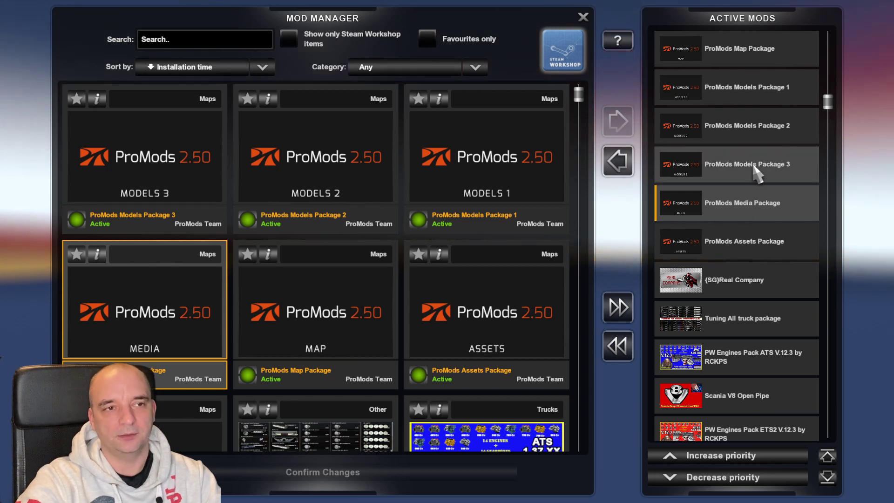
{"action": "left_click", "coordinate": [752, 133]}
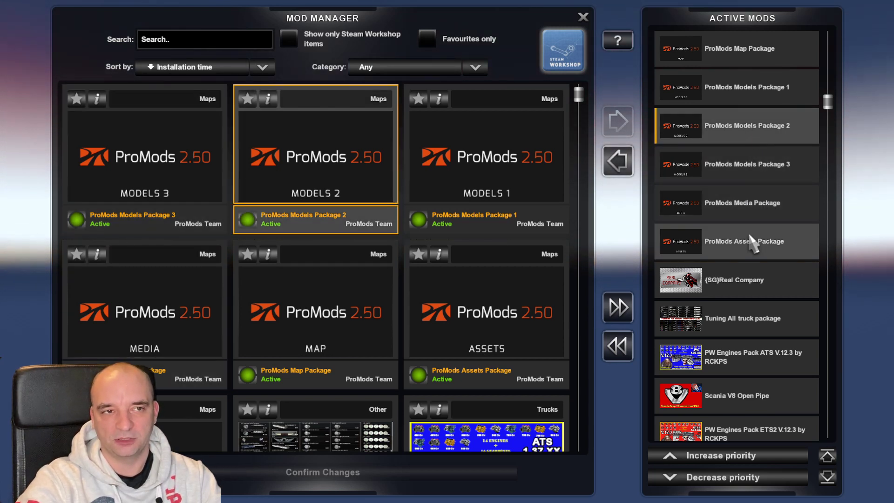
- Check the active mod order from ProMods Models Package 1 up to the Definition Package, including the other mods placed below ProMods
{"action": "left_click", "coordinate": [747, 91]}
{"action": "scroll", "coordinate": [748, 172], "scroll_direction": "up", "scroll_amount": 1}
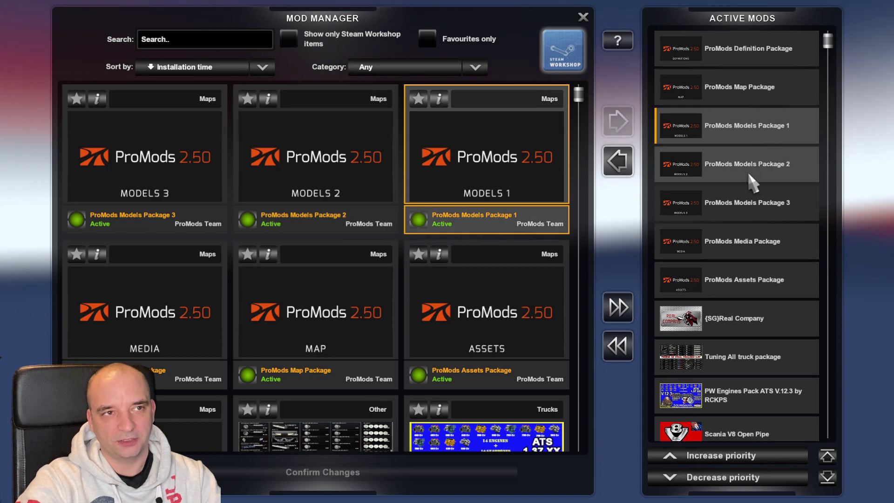
{"action": "left_click", "coordinate": [729, 91]}
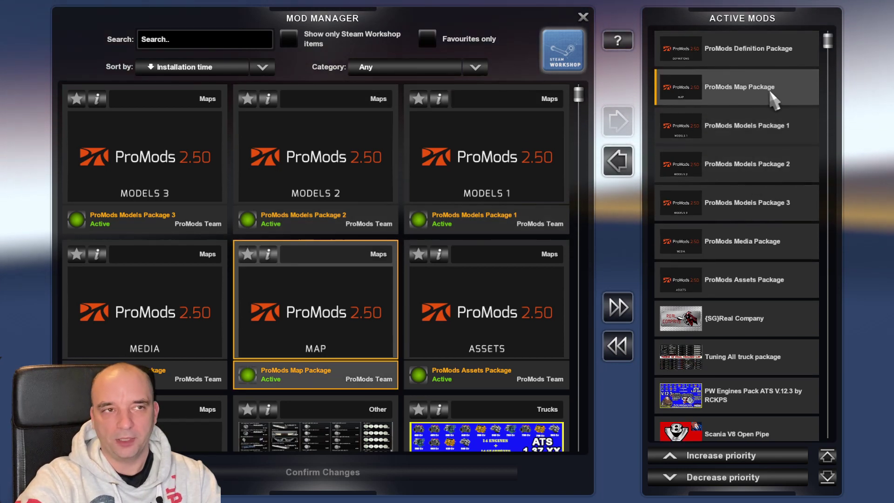
{"action": "left_click", "coordinate": [724, 53]}
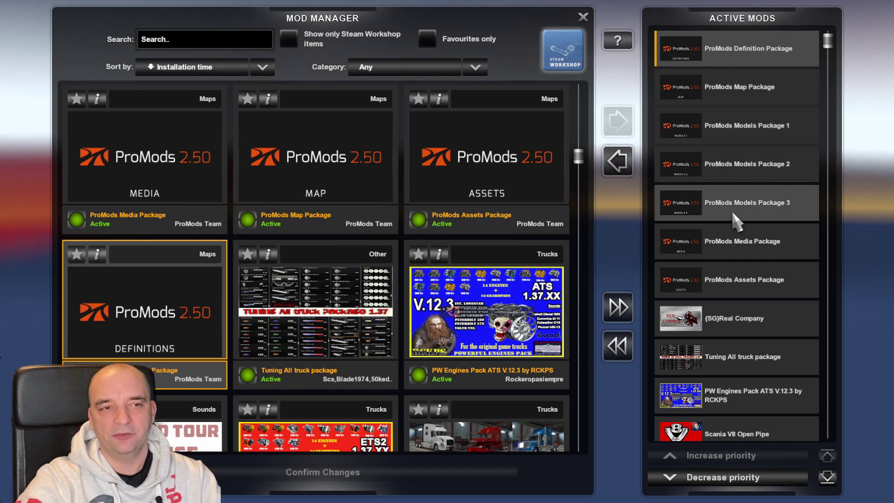
{"action": "scroll", "coordinate": [741, 226], "scroll_direction": "down", "scroll_amount": 1}
{"action": "scroll", "coordinate": [740, 226], "scroll_direction": "down", "scroll_amount": 3}
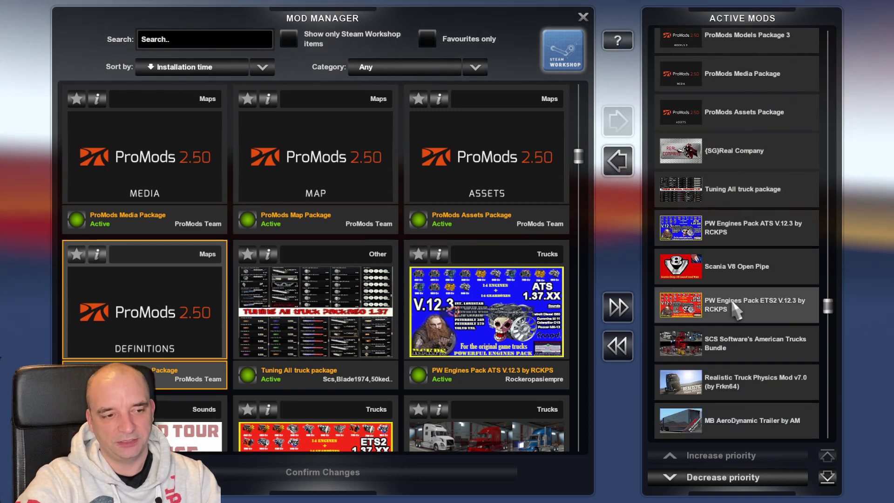
{"action": "scroll", "coordinate": [753, 378], "scroll_direction": "up", "scroll_amount": 4}
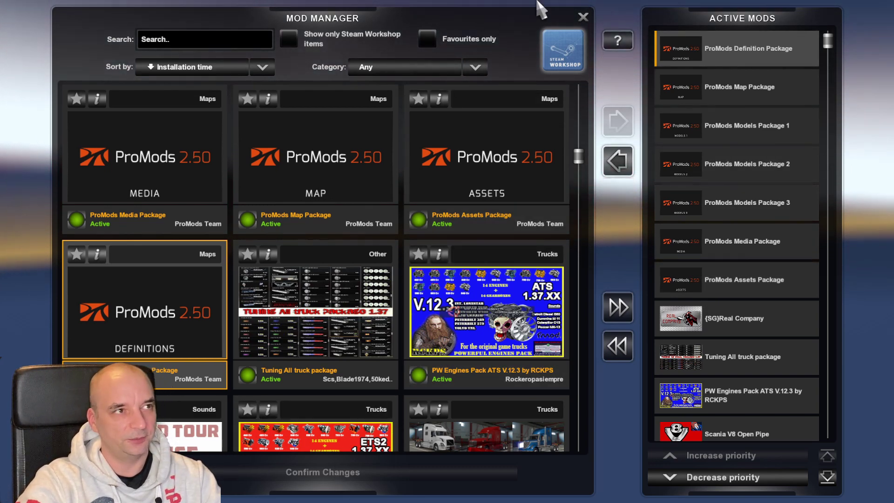
- Exit the Mod Manager, confirming the exit, and load the game with the selected profile
{"action": "left_click", "coordinate": [583, 18]}
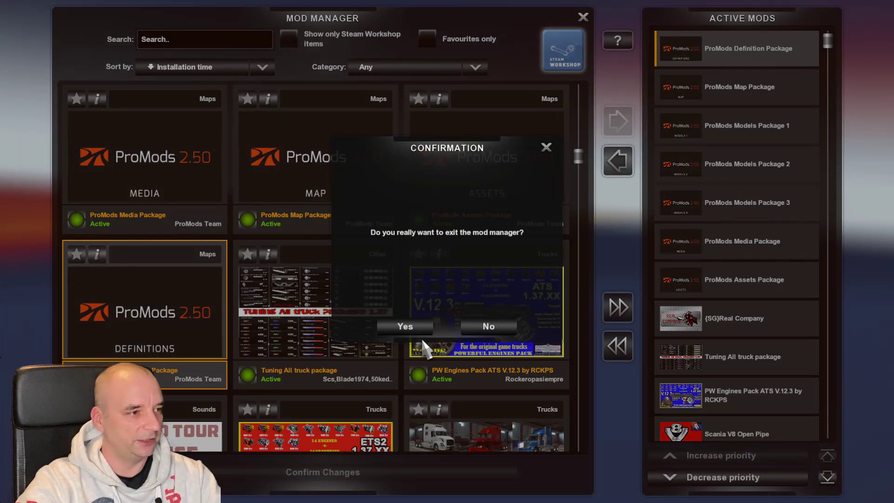
{"action": "left_click", "coordinate": [403, 325]}
{"action": "left_click", "coordinate": [350, 282]}
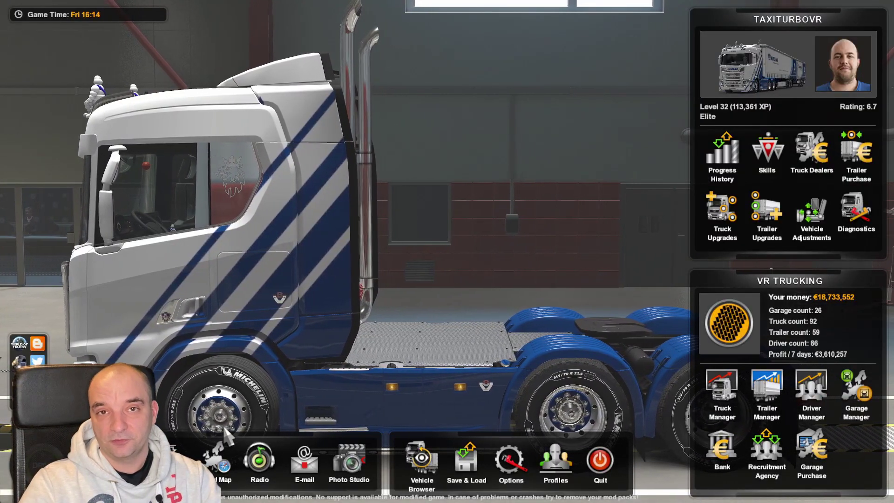
- Open the world map and examine the road network across southern Europe, the British Isles and northern Scandinavia
{"action": "left_click", "coordinate": [217, 462]}
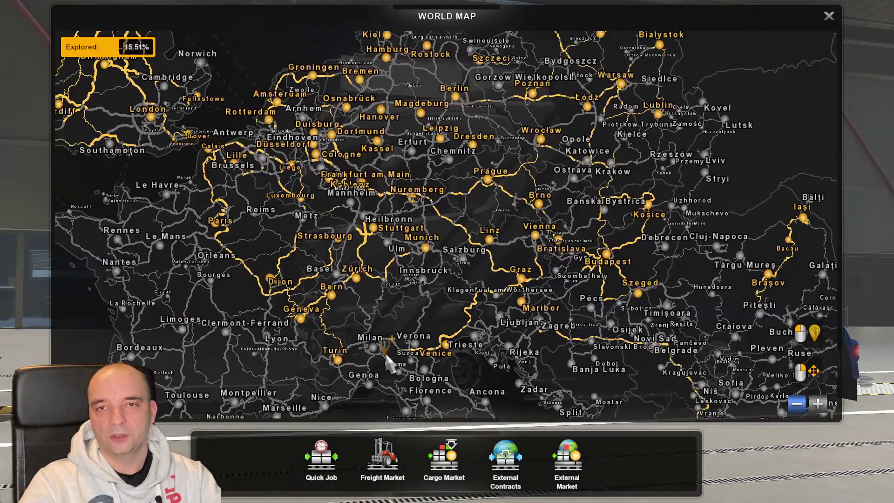
{"action": "left_click_drag", "start_coordinate": [387, 364], "coordinate": [321, 122]}
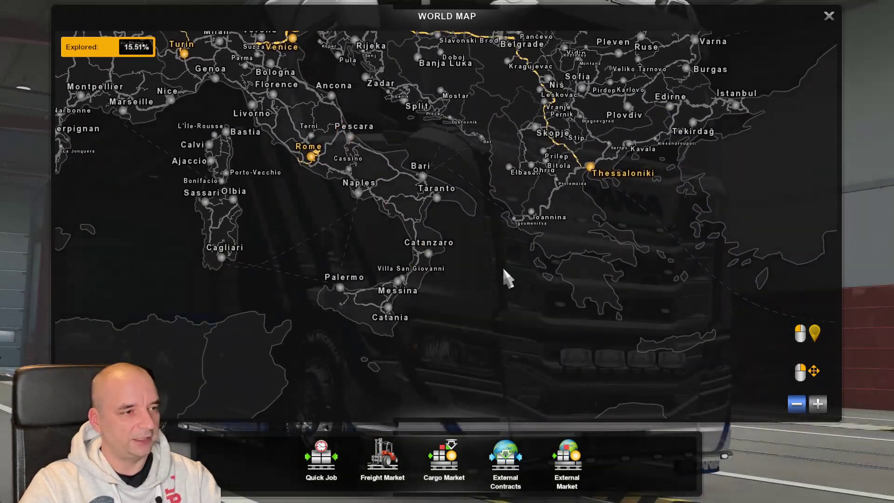
{"action": "left_click_drag", "start_coordinate": [507, 275], "coordinate": [355, 217]}
{"action": "mouse_move", "coordinate": [559, 215]}
{"action": "left_mouse_down"}
{"action": "mouse_move", "coordinate": [669, 350]}
{"action": "mouse_move", "coordinate": [439, 265]}
{"action": "mouse_move", "coordinate": [603, 251]}
{"action": "mouse_move", "coordinate": [543, 164]}
{"action": "mouse_move", "coordinate": [661, 186]}
{"action": "left_mouse_up"}
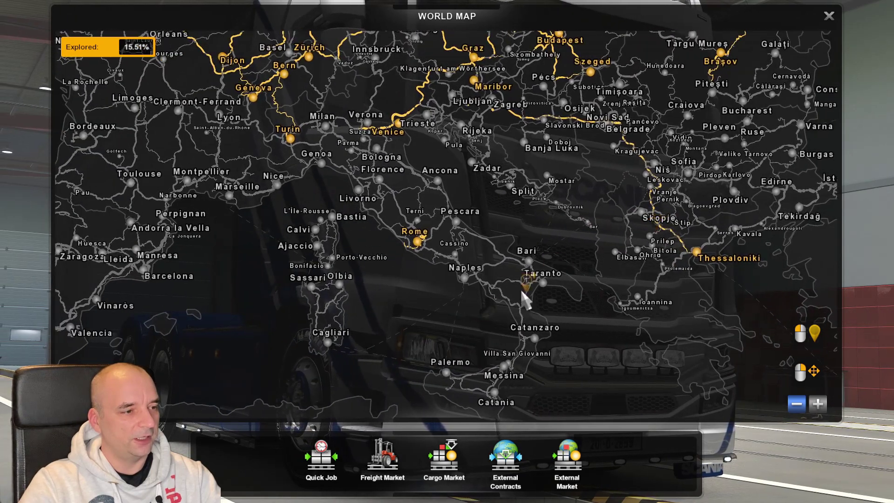
{"action": "left_click_drag", "start_coordinate": [526, 288], "coordinate": [745, 347]}
{"action": "left_click_drag", "start_coordinate": [191, 151], "coordinate": [224, 354]}
{"action": "left_click_drag", "start_coordinate": [242, 116], "coordinate": [280, 395]}
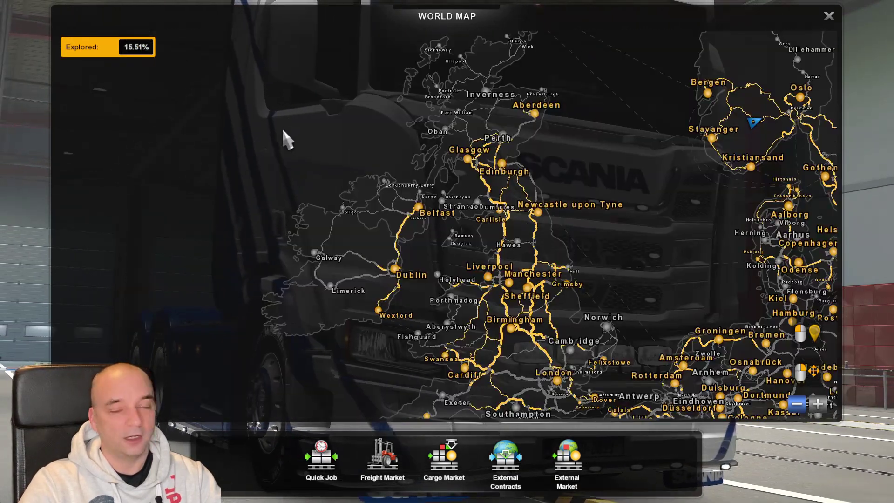
{"action": "left_click_drag", "start_coordinate": [282, 135], "coordinate": [288, 367]}
{"action": "left_click_drag", "start_coordinate": [235, 112], "coordinate": [233, 199]}
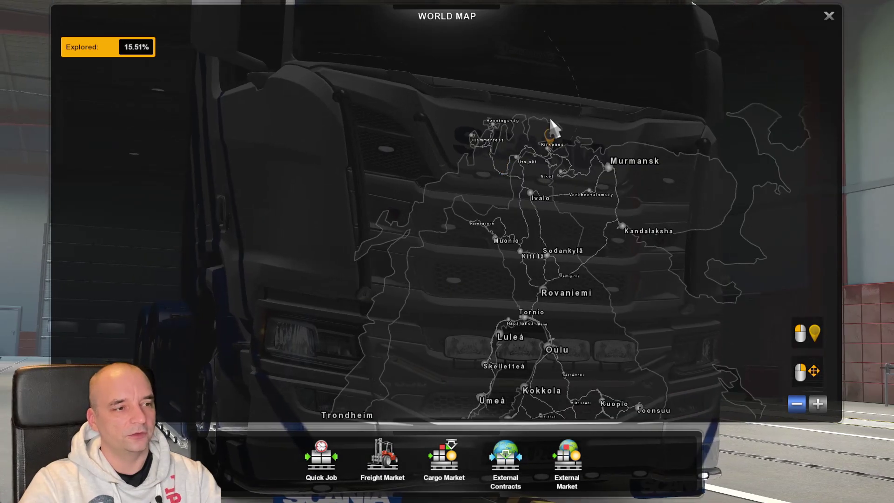
{"action": "left_click_drag", "start_coordinate": [463, 269], "coordinate": [385, 138]}
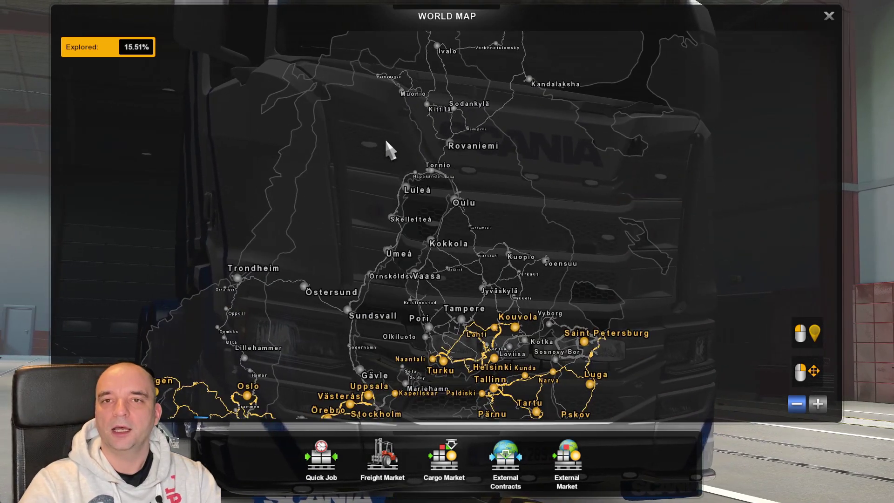